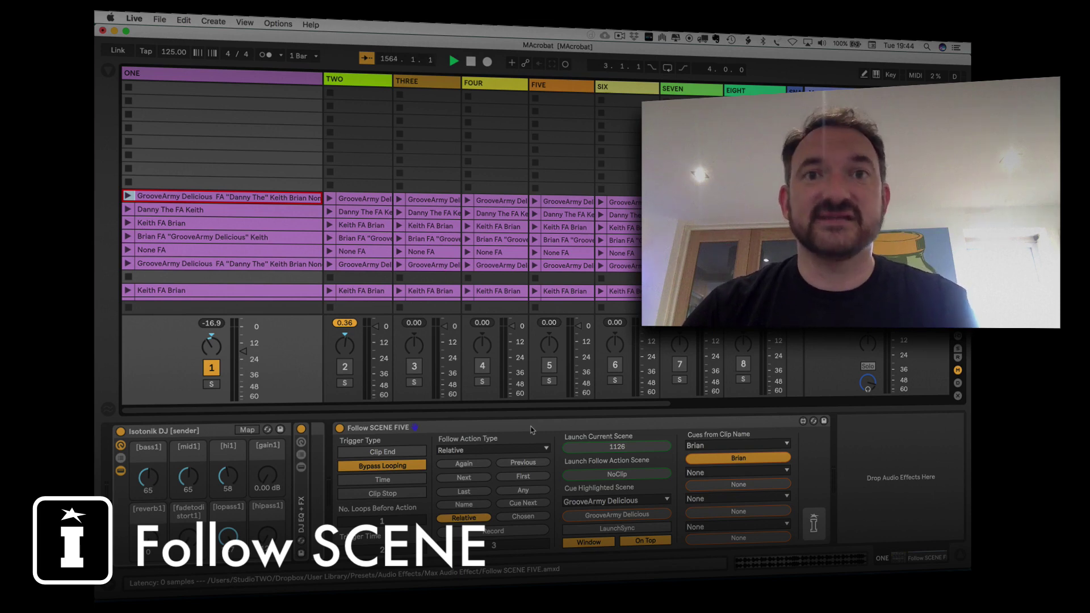
Show the browser with the User Library, then cancel Add Folder without adding anything
click(110, 72)
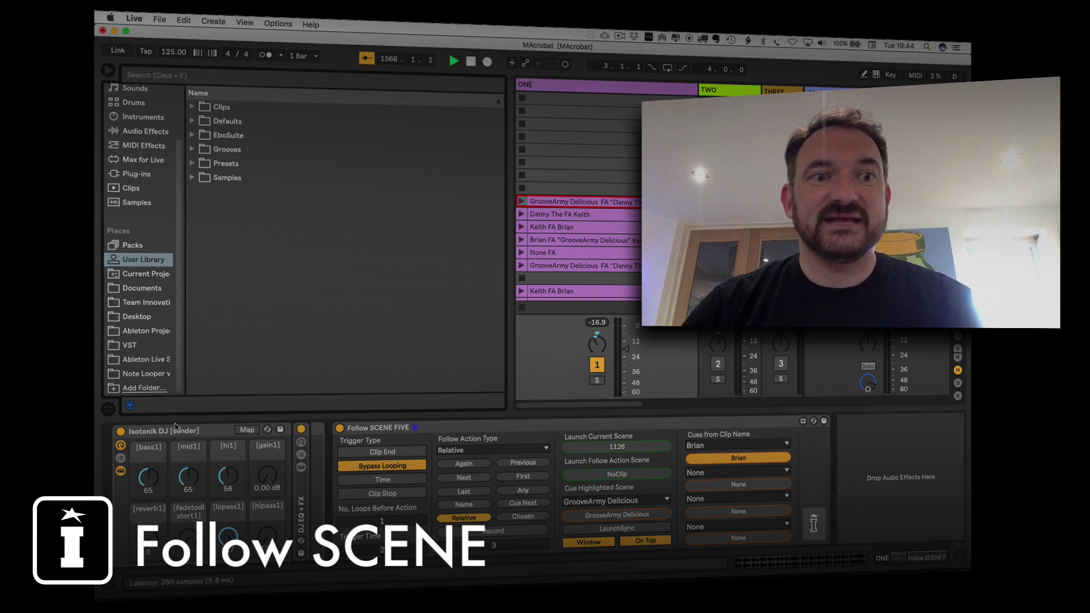
click(144, 388)
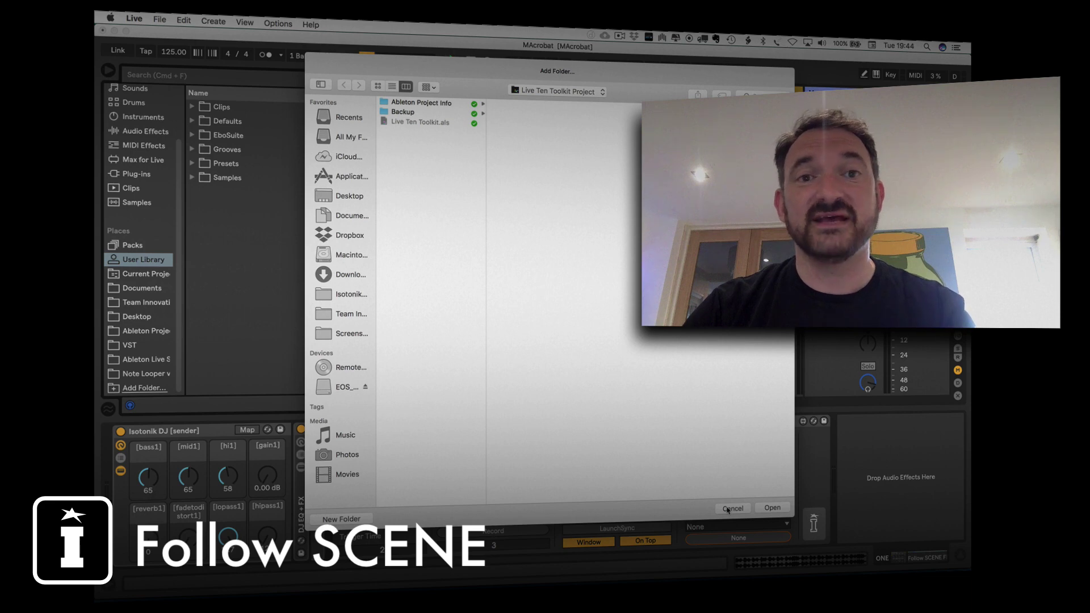
click(729, 509)
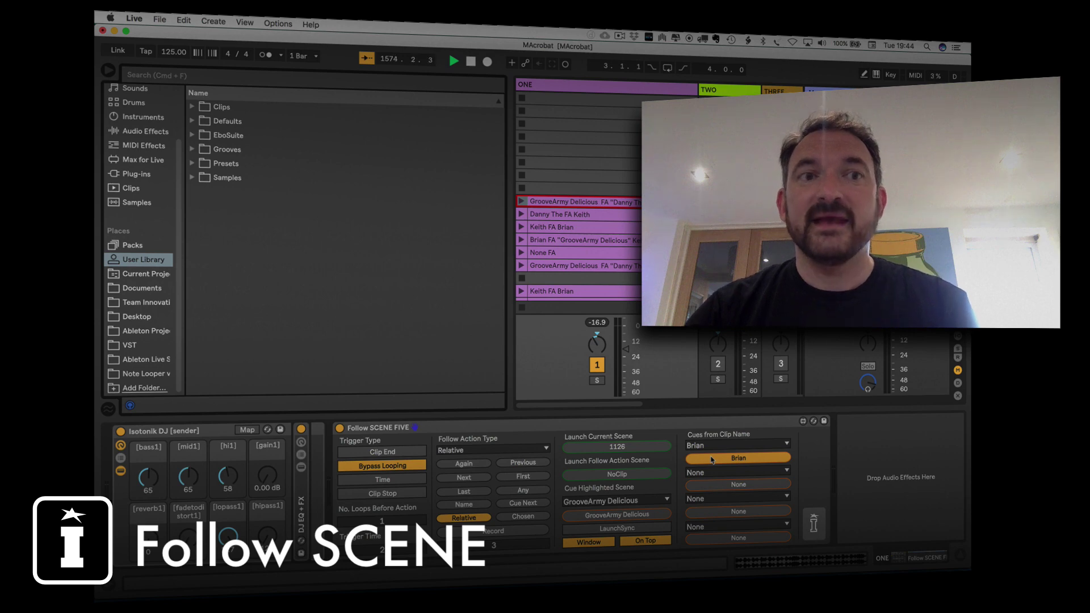
Hide the browser and open track ONE's GrooveArmy Delicious clip in Clip View
click(112, 72)
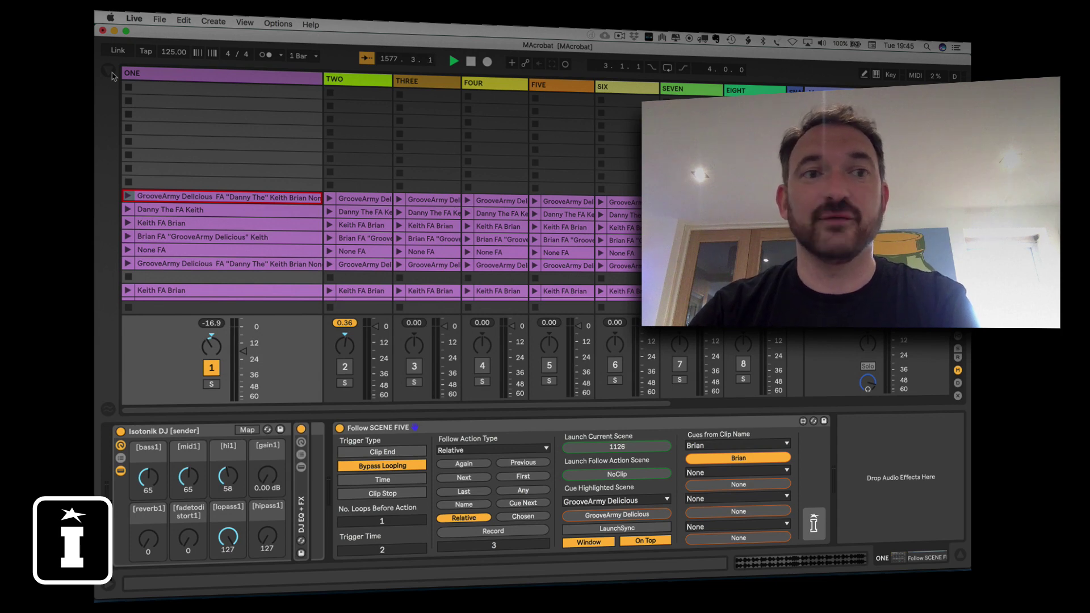
click(237, 197)
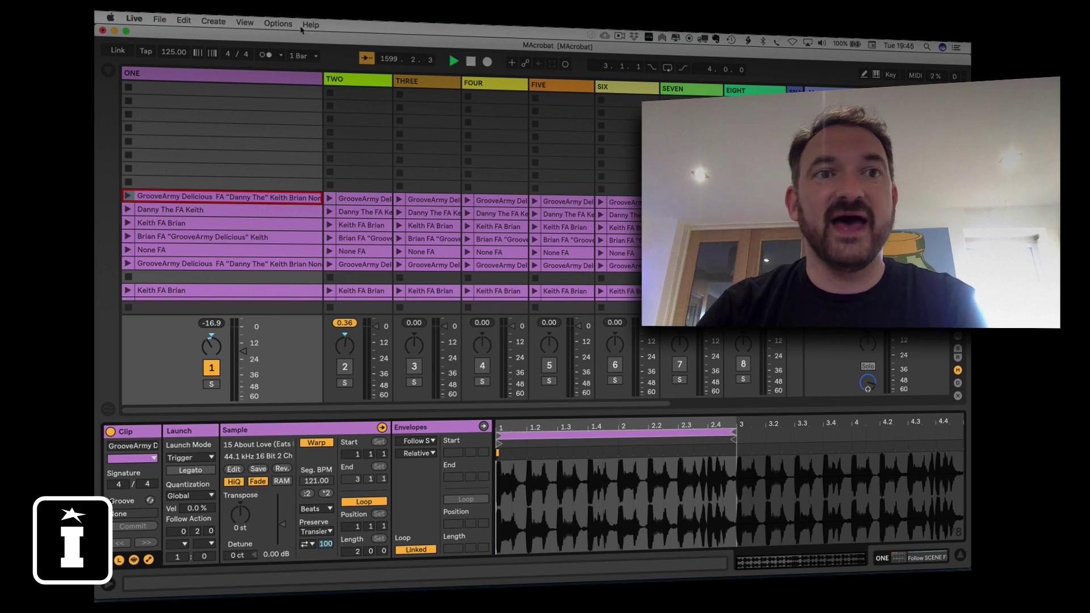
Open the global launch quantization choices, currently at 1 Bar
click(317, 56)
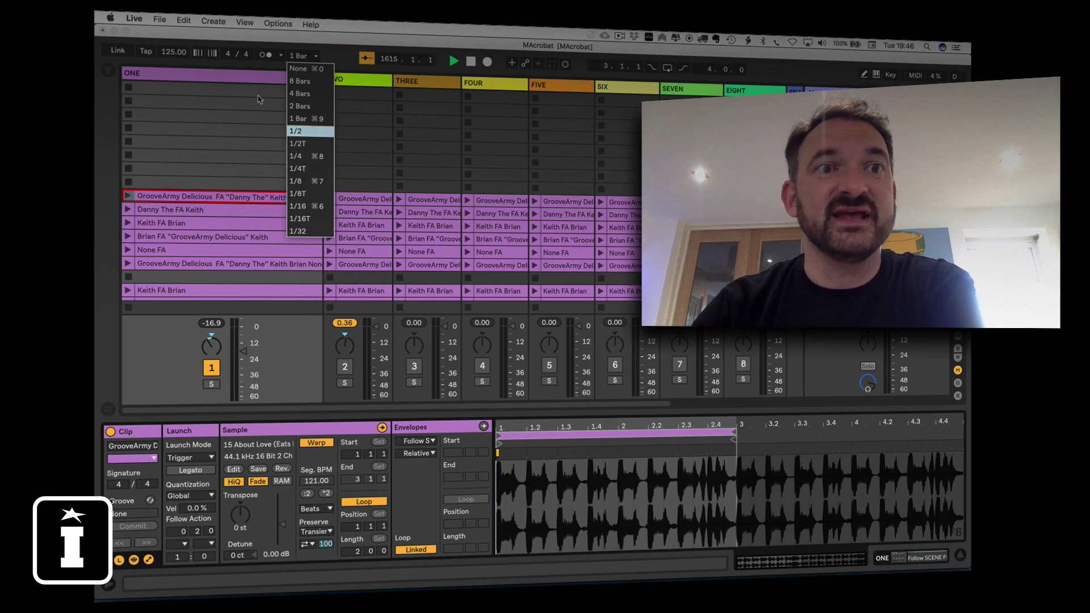
Dismiss the quantization menu unchanged, view track ONE's devices, then return to the GrooveArmy clip's settings
click(248, 79)
double_click(248, 80)
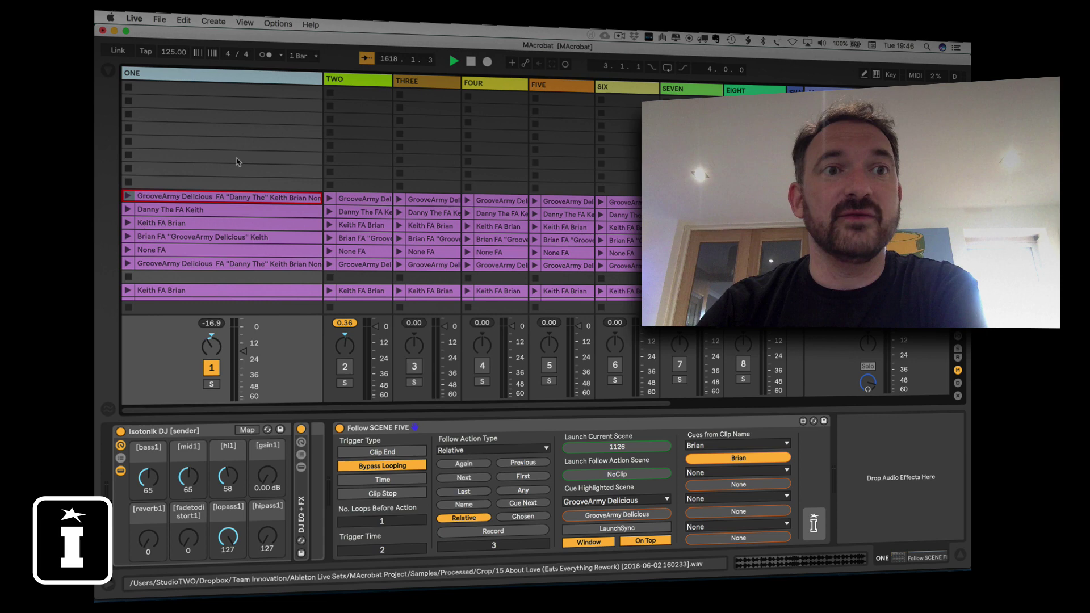
click(236, 82)
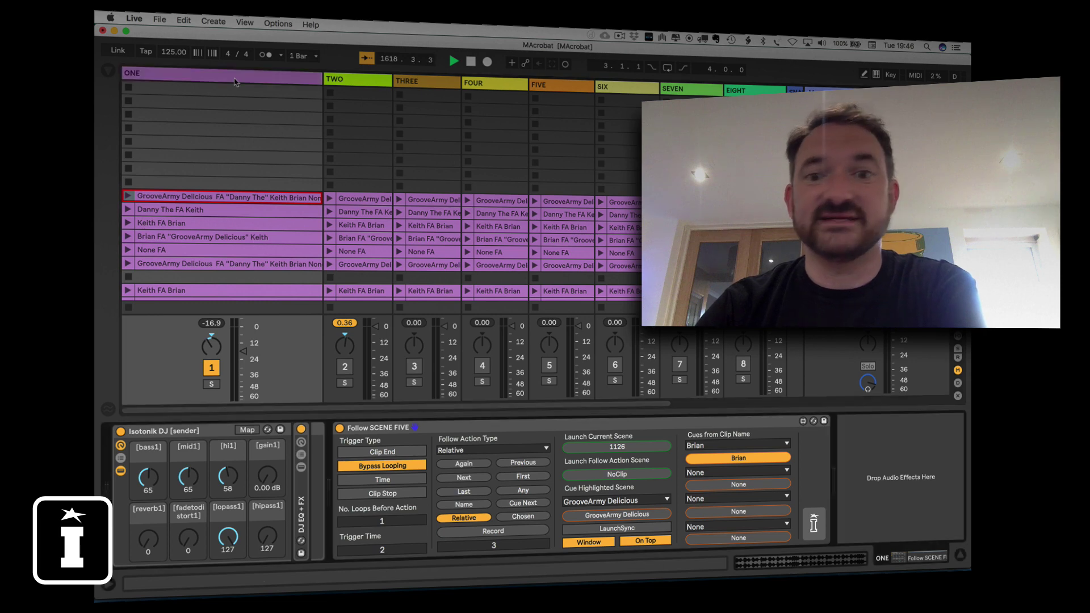
click(236, 198)
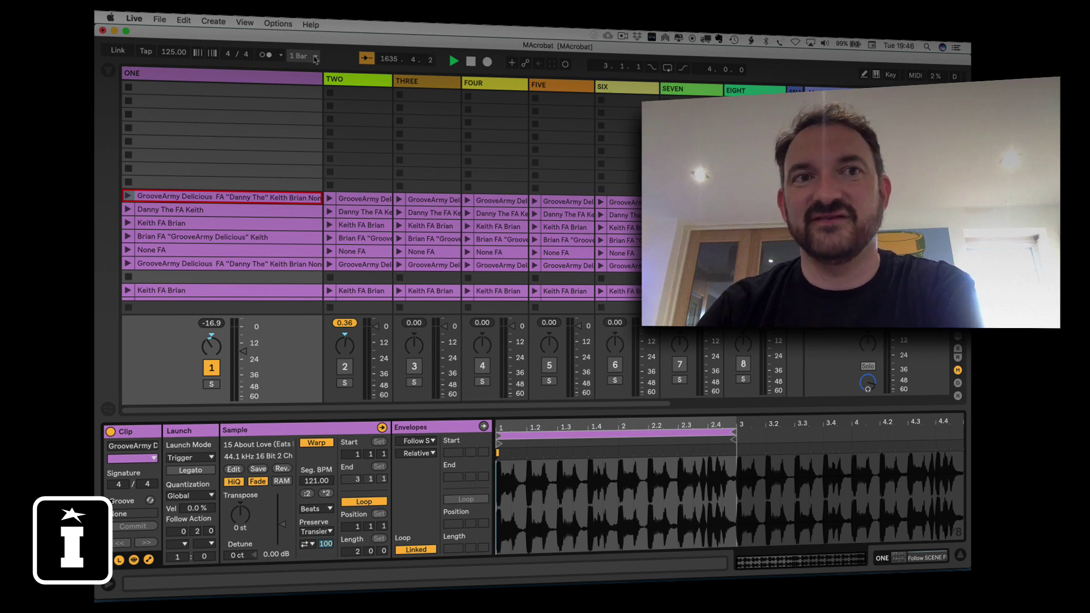
Switch the Detail View to track ONE's devices, showing Follow SCENE FIVE
click(258, 75)
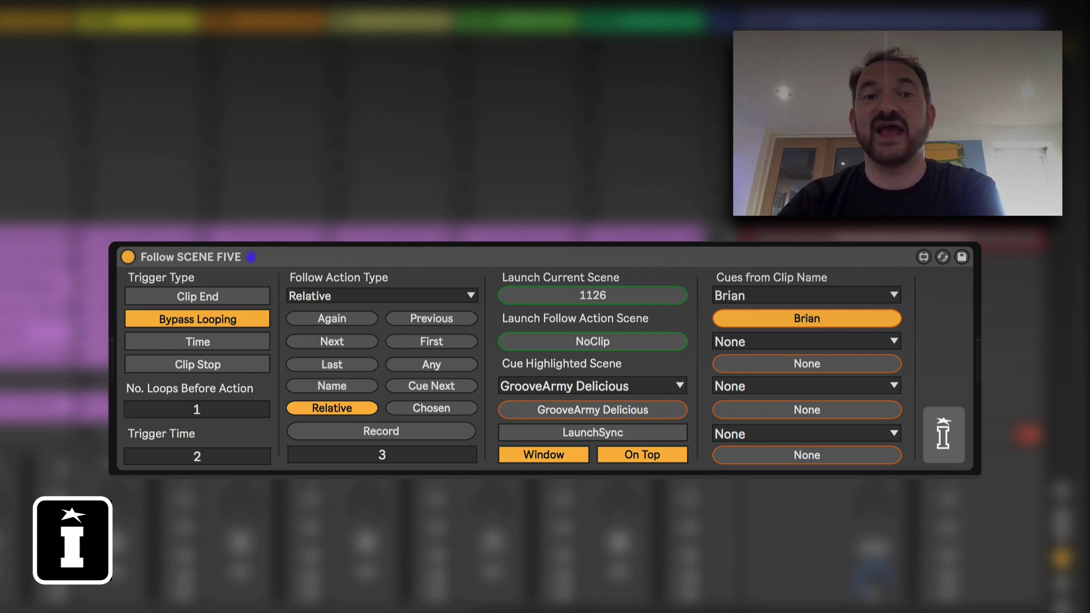
Select Follow SCENE FIVE and set its trigger type to Clip End
click(419, 262)
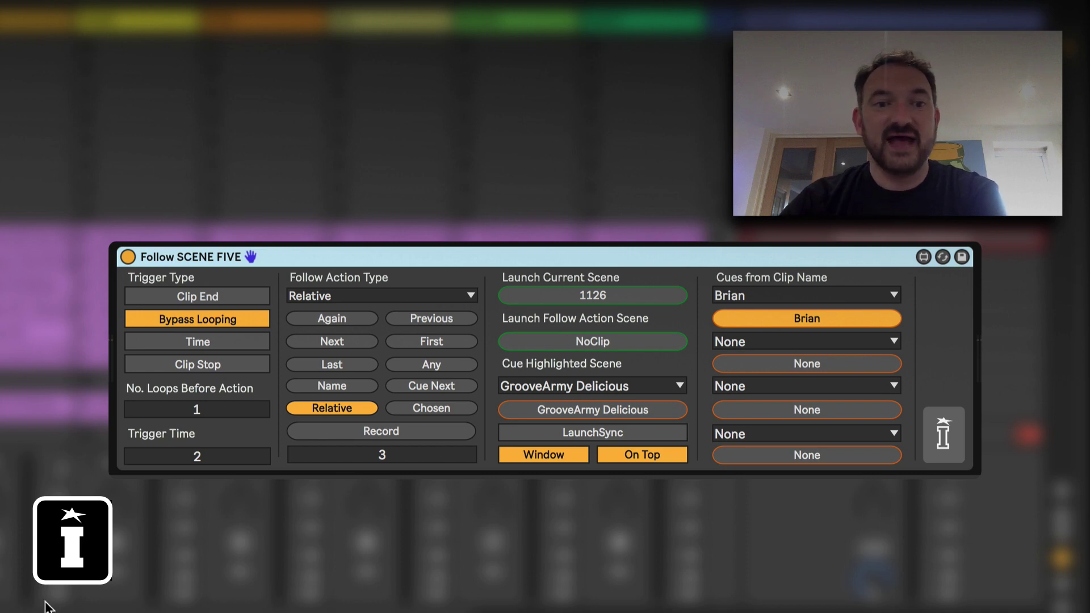
click(252, 295)
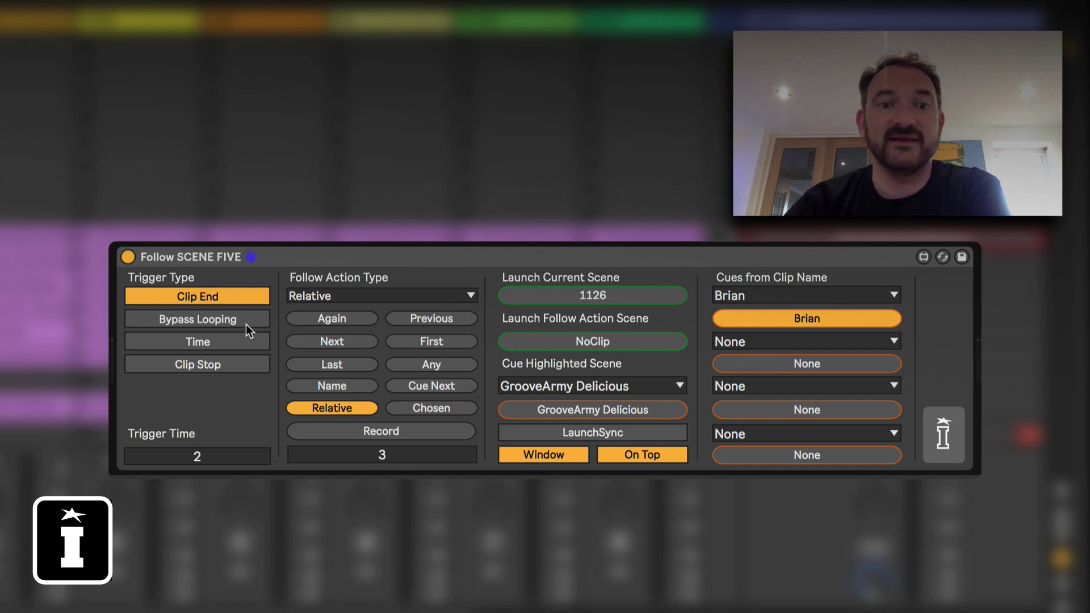
Try Bypass Looping and Time, then set Follow SCENE FIVE's trigger type to Clip Stop
click(246, 321)
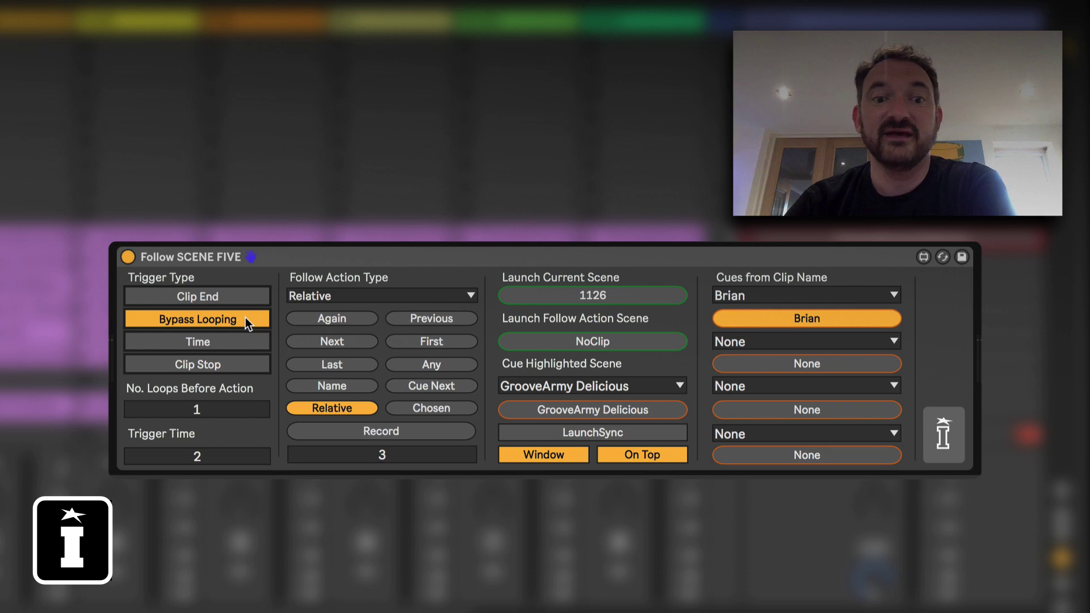
click(242, 343)
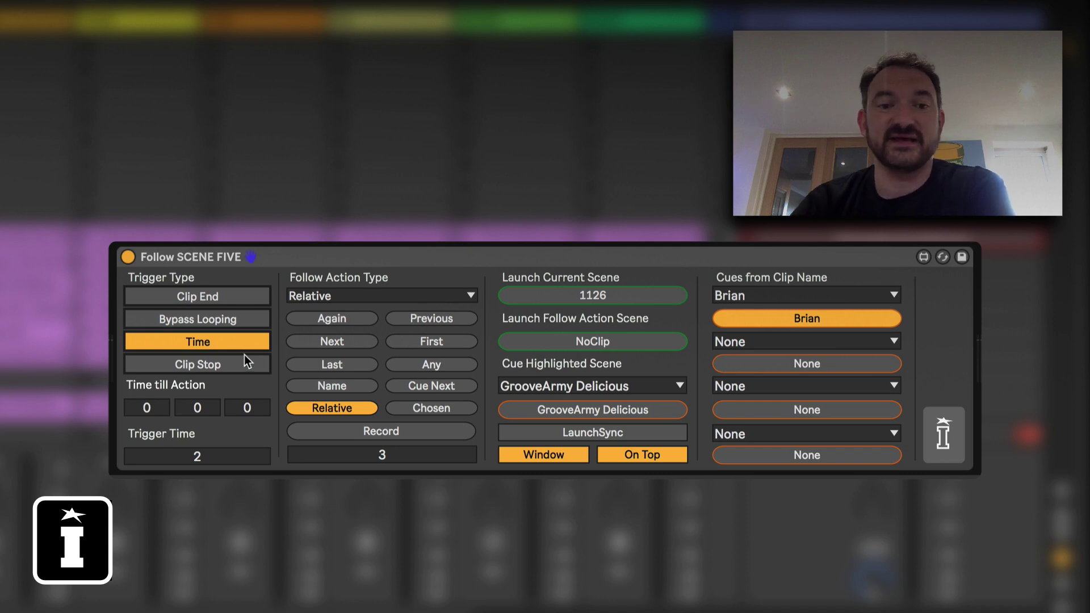
click(244, 372)
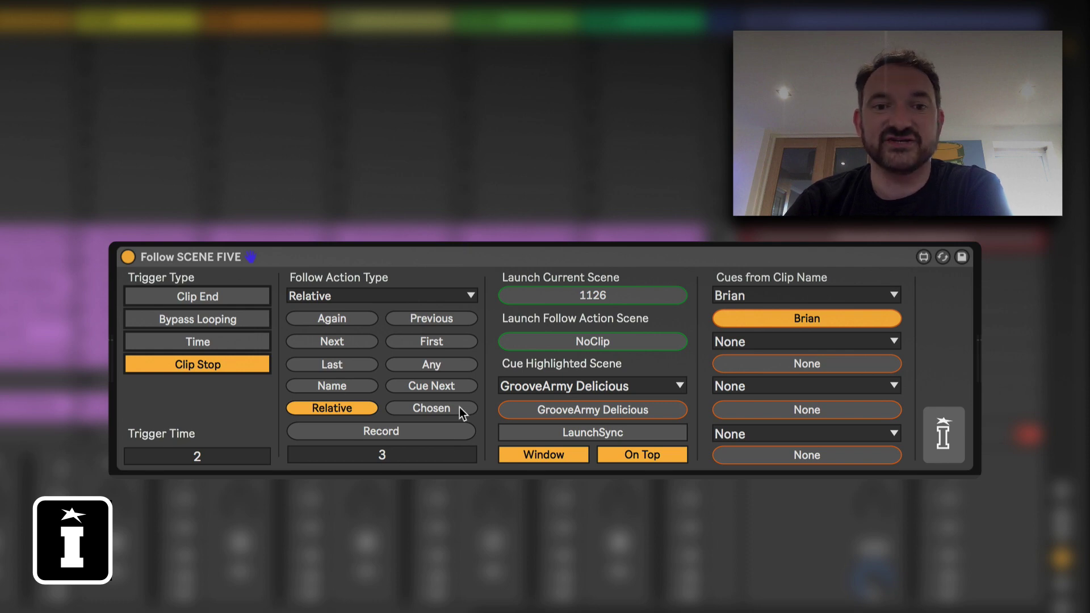
click(469, 296)
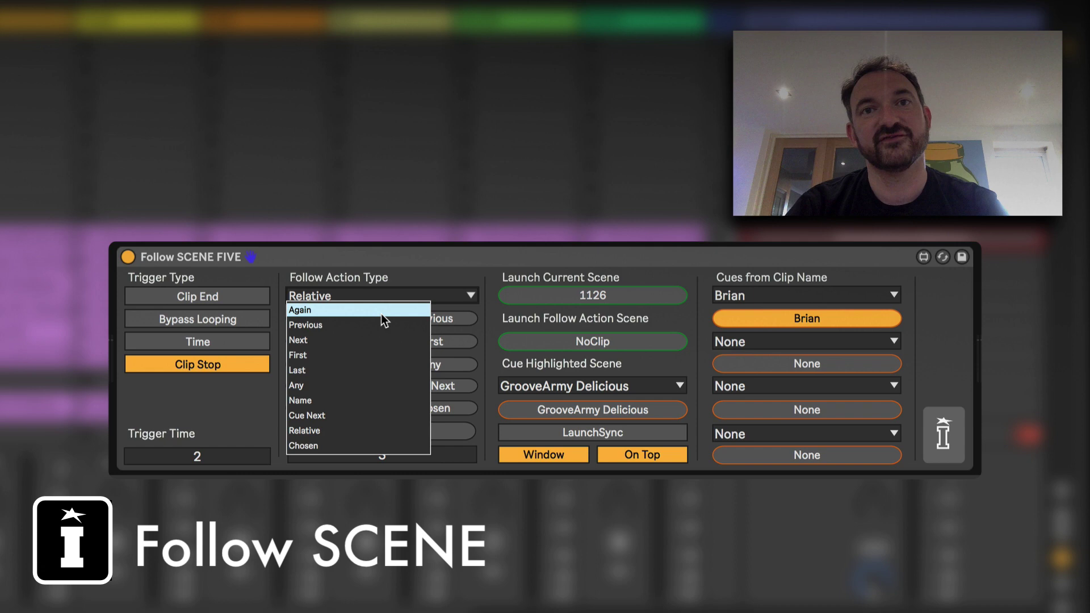
Set the follow action type to First and switch off the floating Window option
click(455, 268)
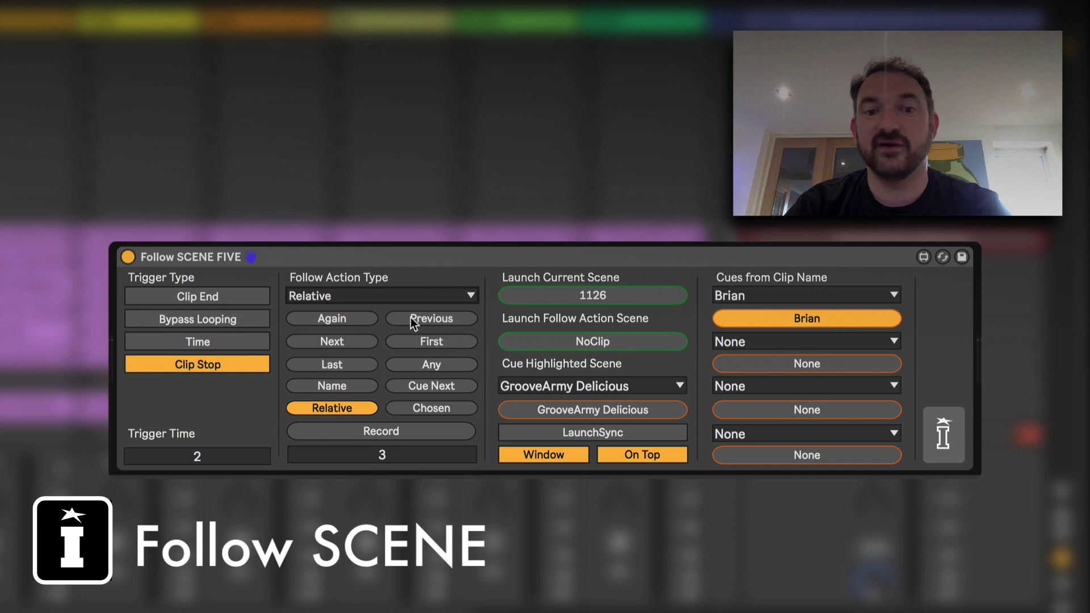
click(363, 319)
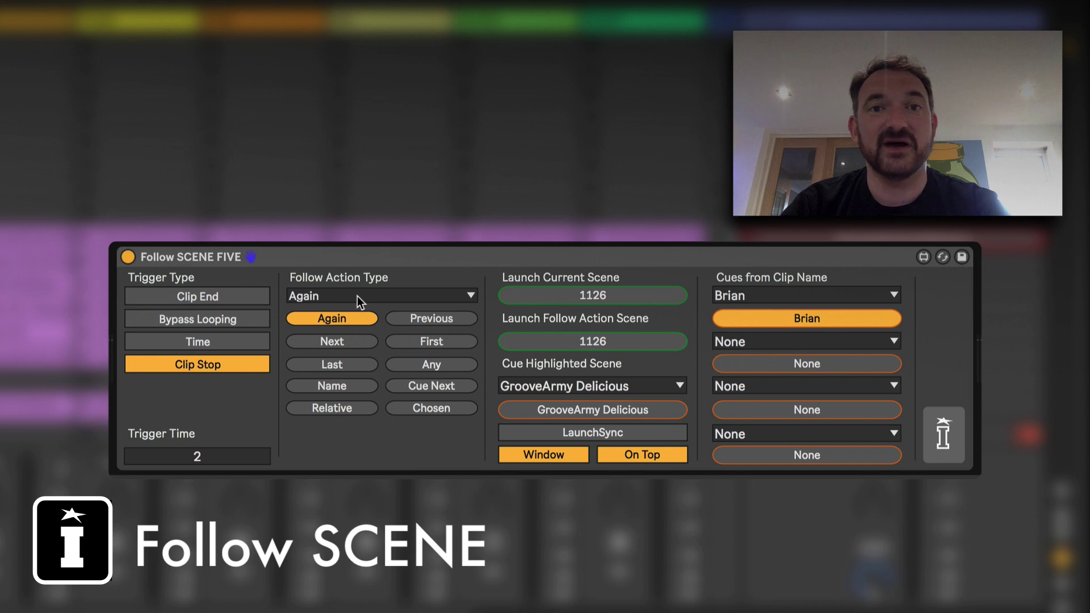
click(423, 318)
click(352, 342)
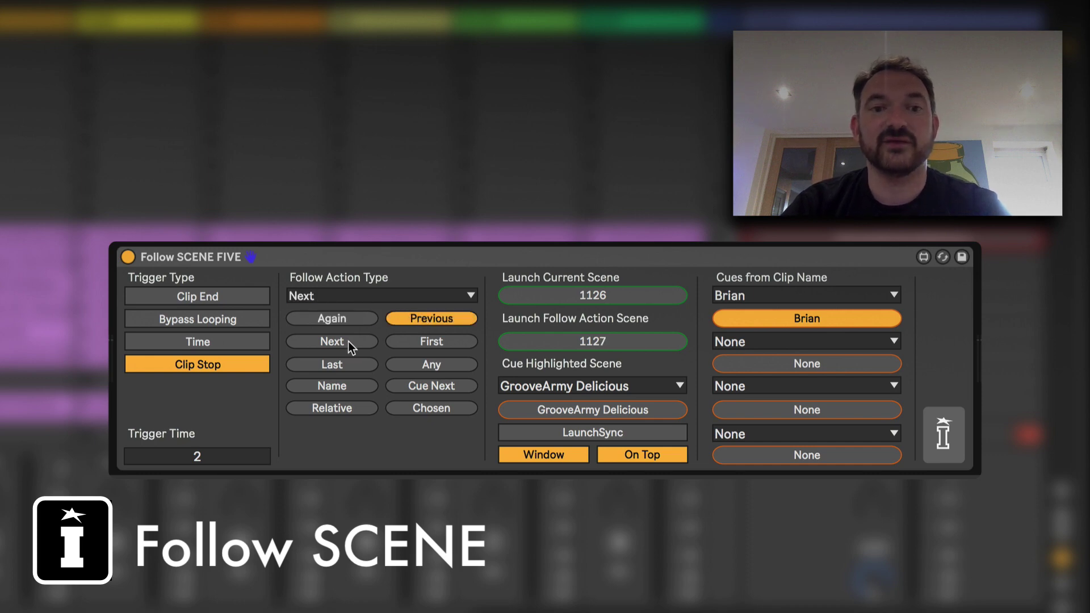
click(427, 343)
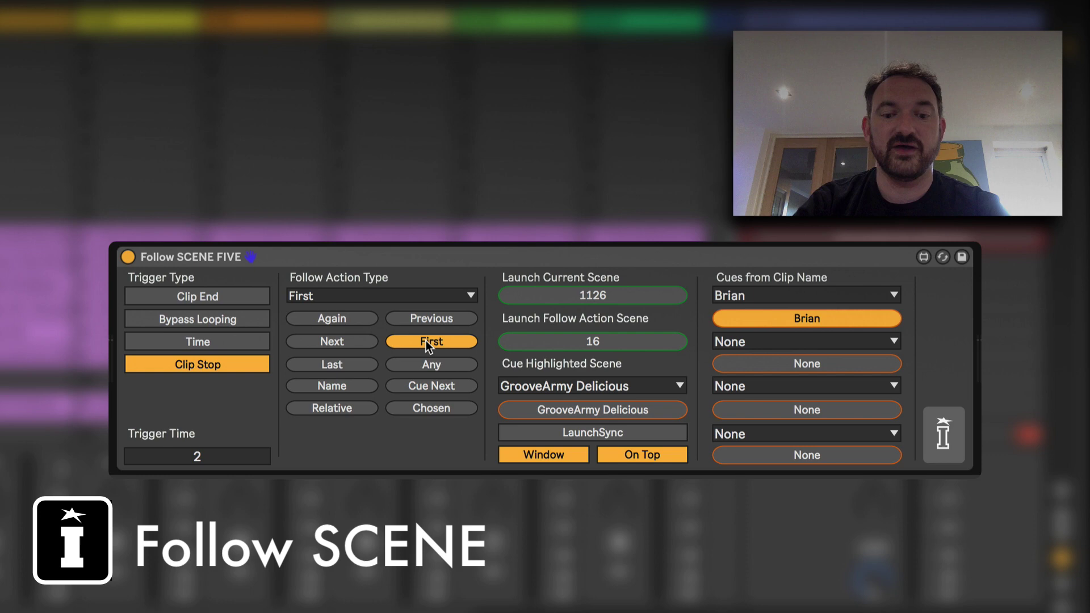
key(super+m)
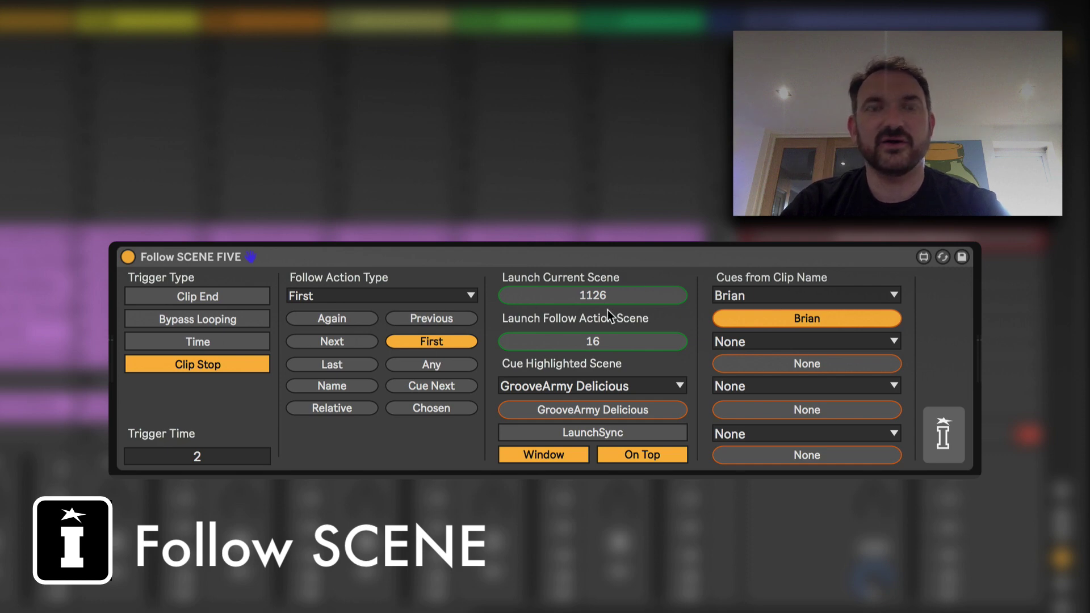
click(573, 459)
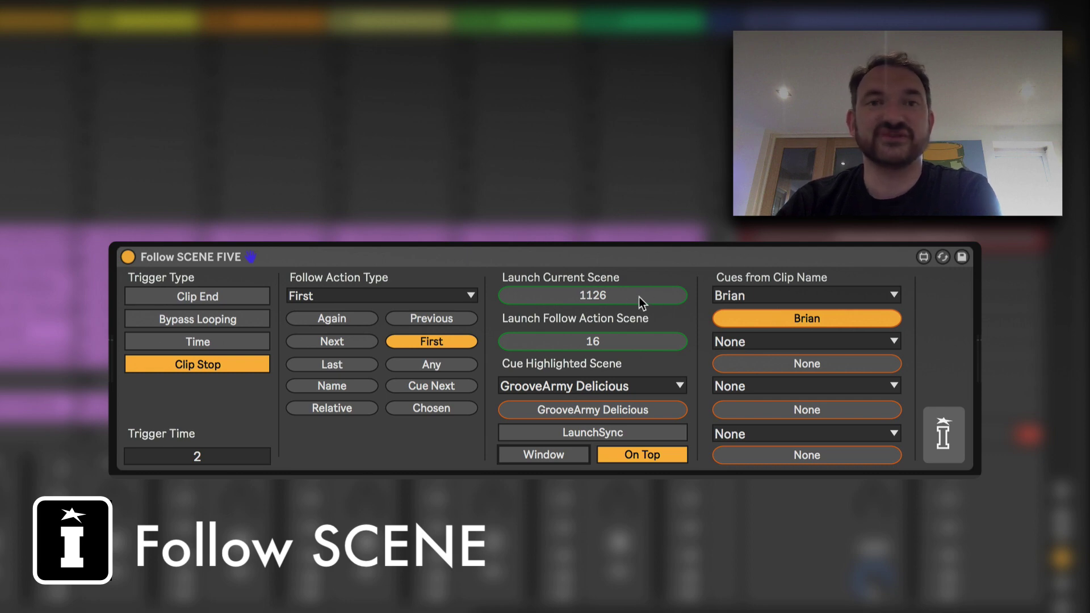
After toggling MIDI Map mode, set the follow action to Previous, targeting scene 1125
key(super+m)
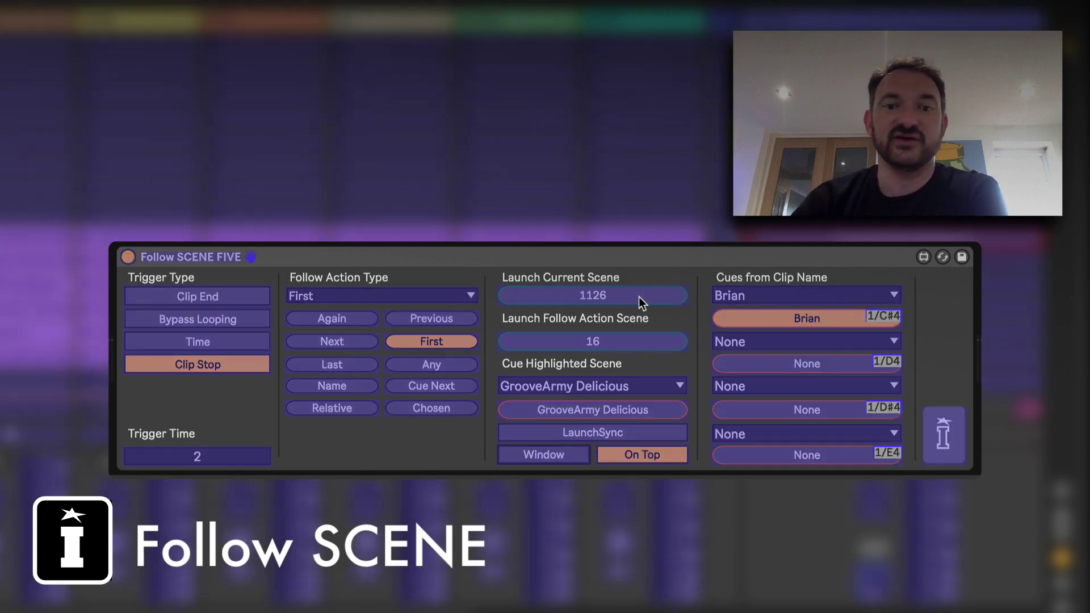
key(super+m)
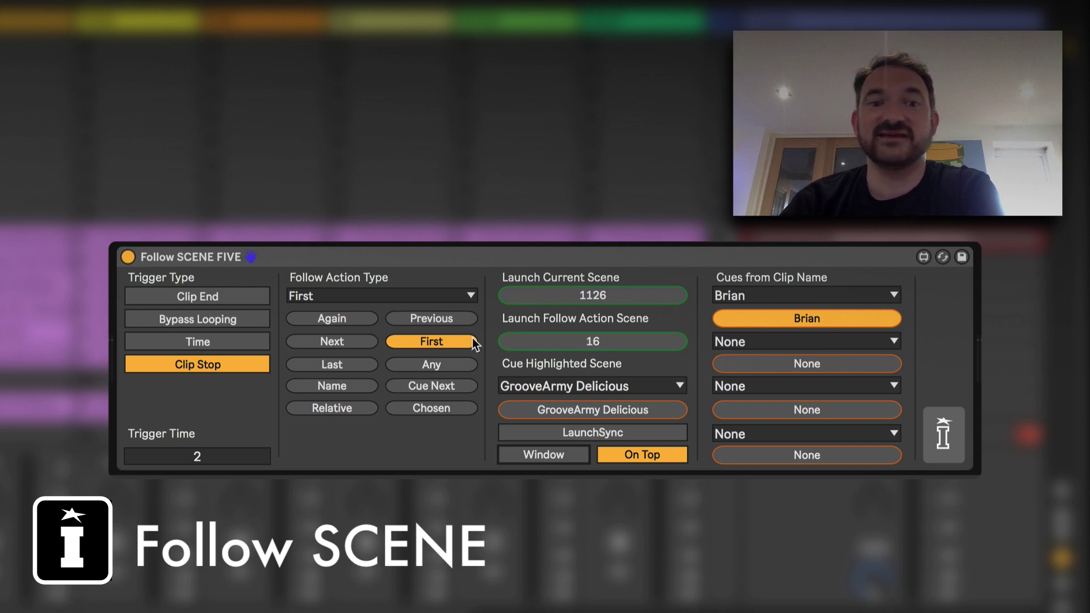
click(331, 320)
click(342, 340)
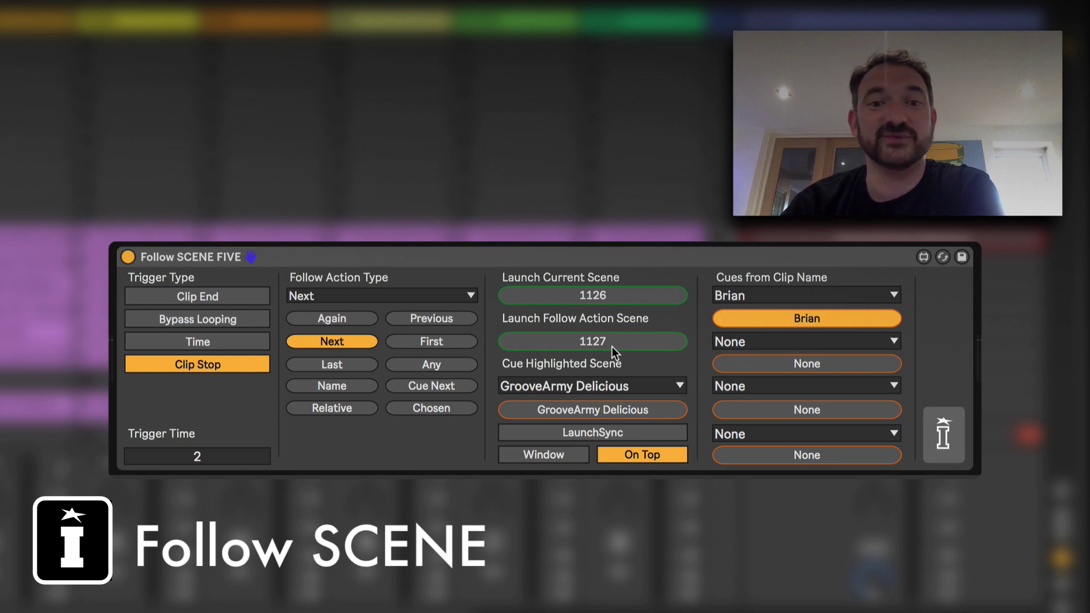
click(448, 320)
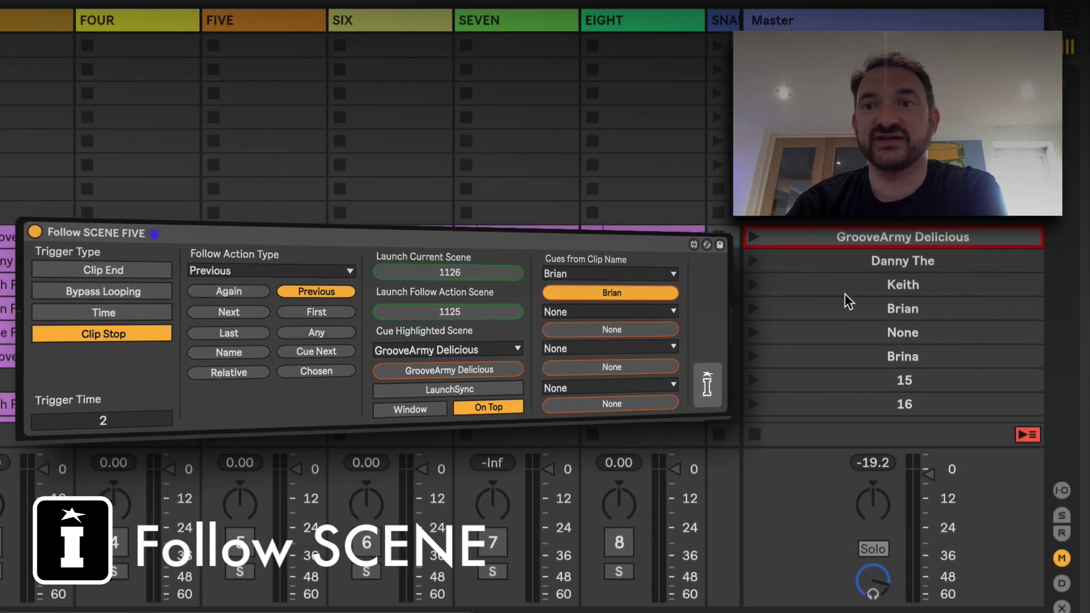
Highlight the Danny The scene and cue it as the follow-action target
click(858, 261)
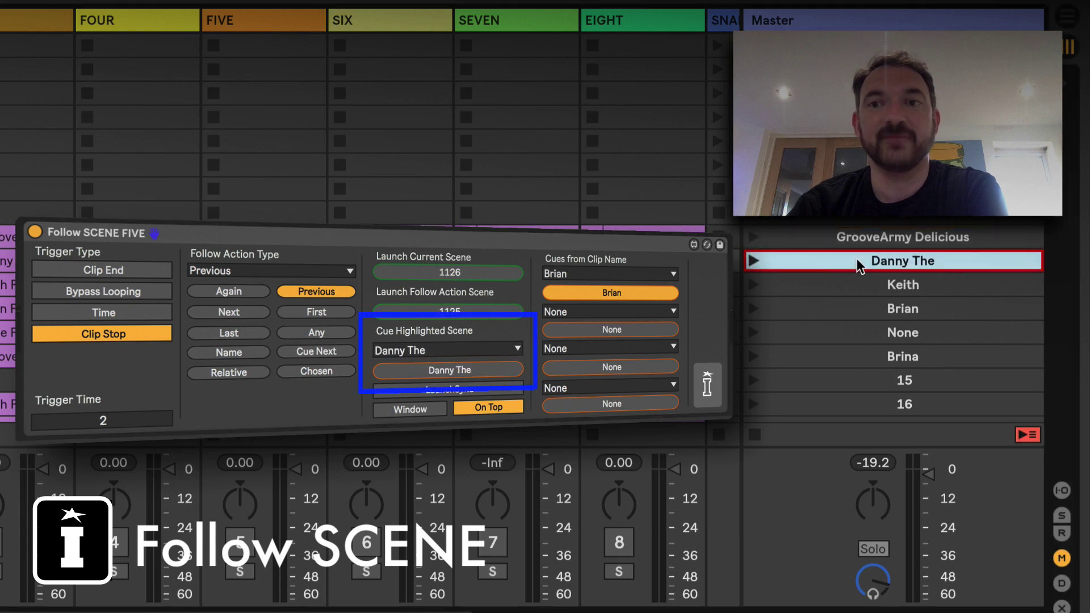
click(486, 368)
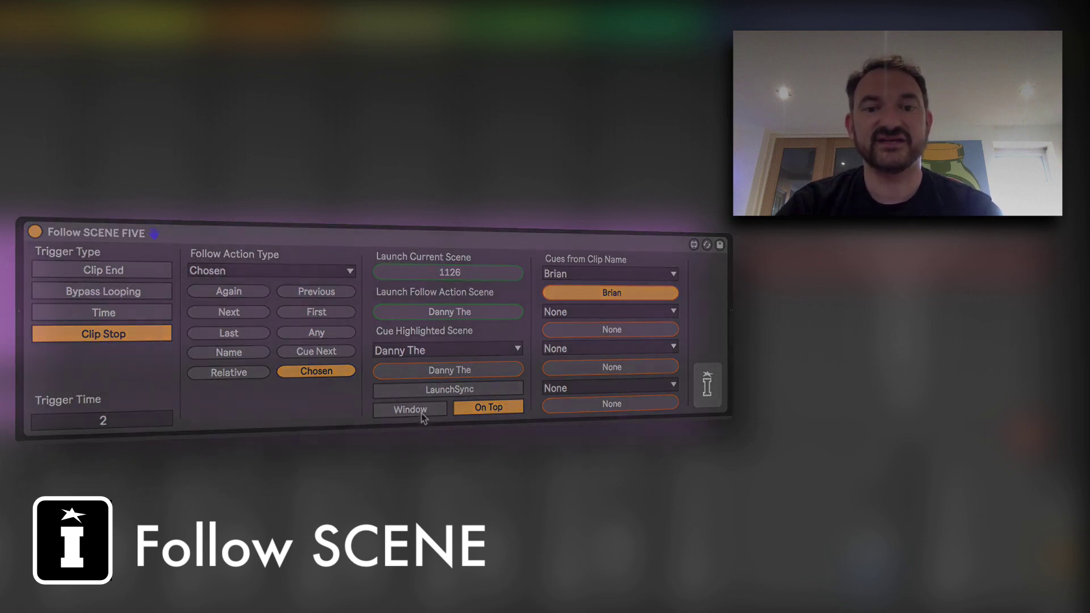
Open the device's floating performance window and highlight the Keith, Brian and Brina scenes in turn
click(423, 417)
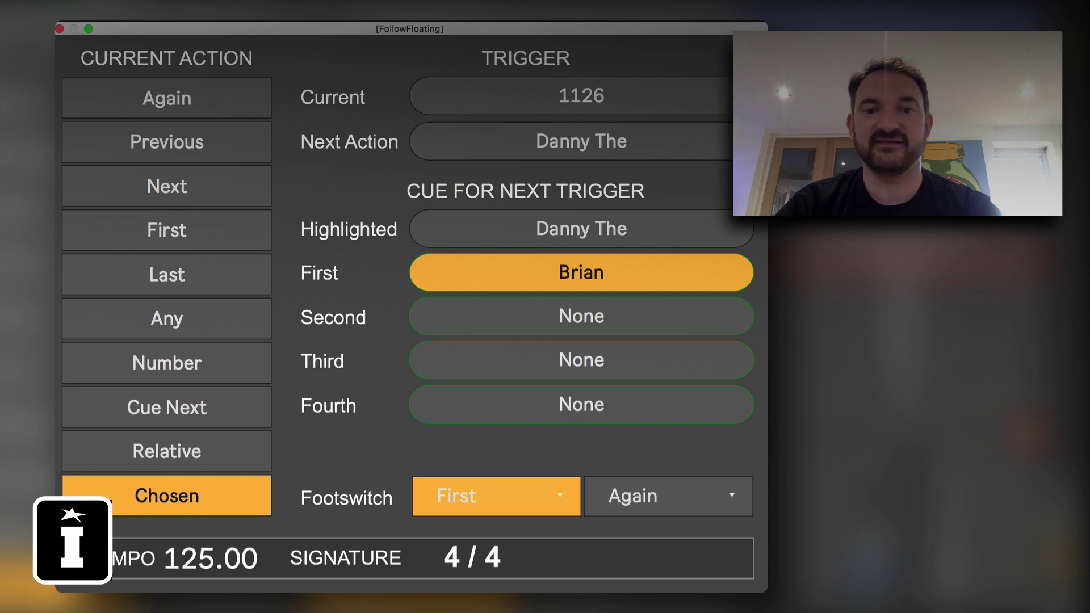
click(842, 285)
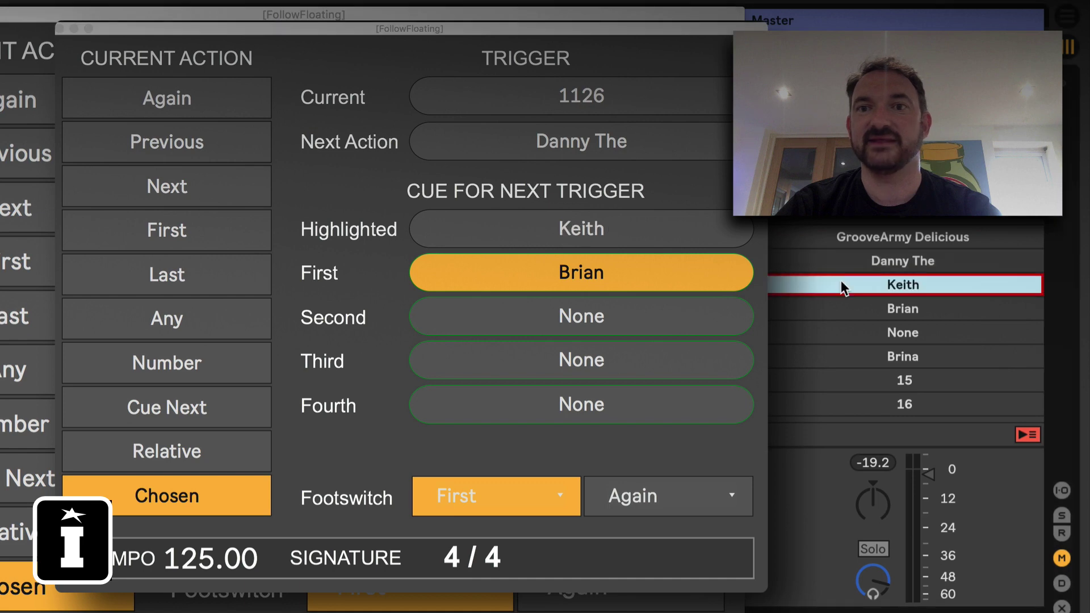
click(846, 312)
click(843, 348)
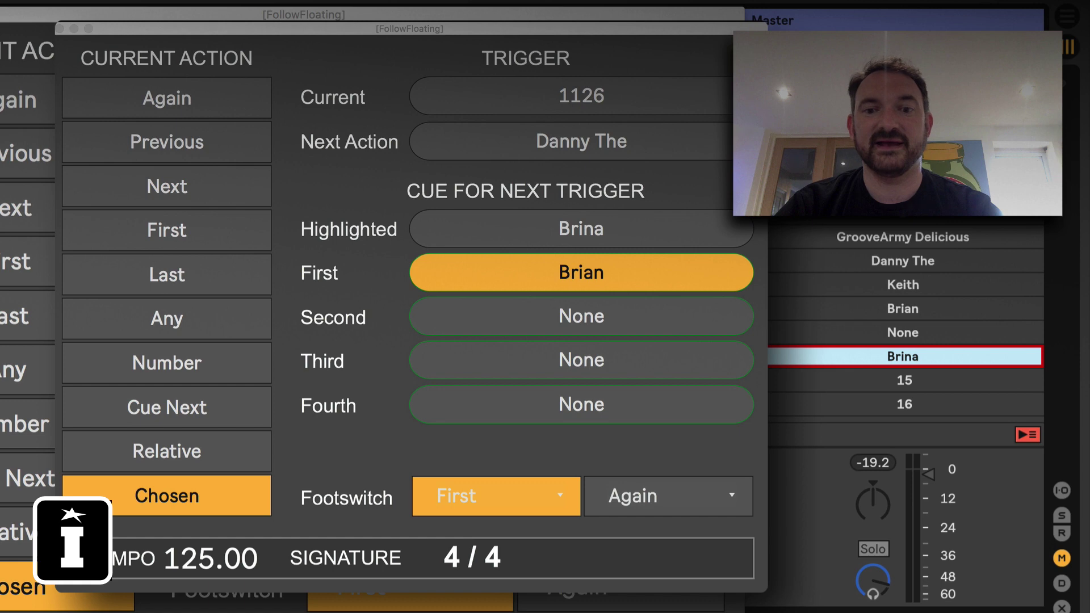
click(818, 417)
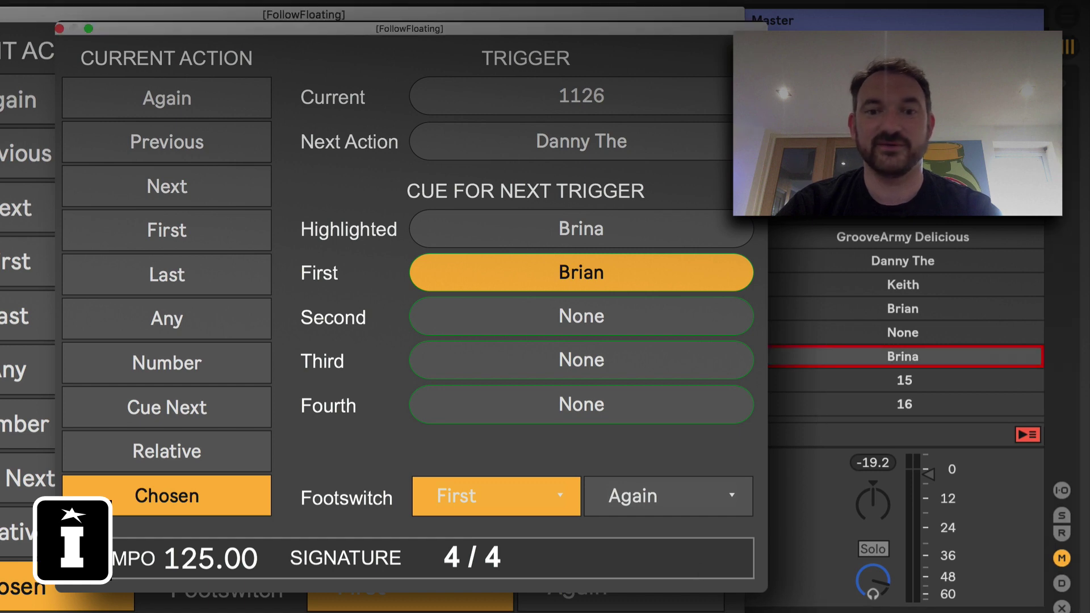
Close both [FollowFloating] windows, the smaller one first
click(875, 224)
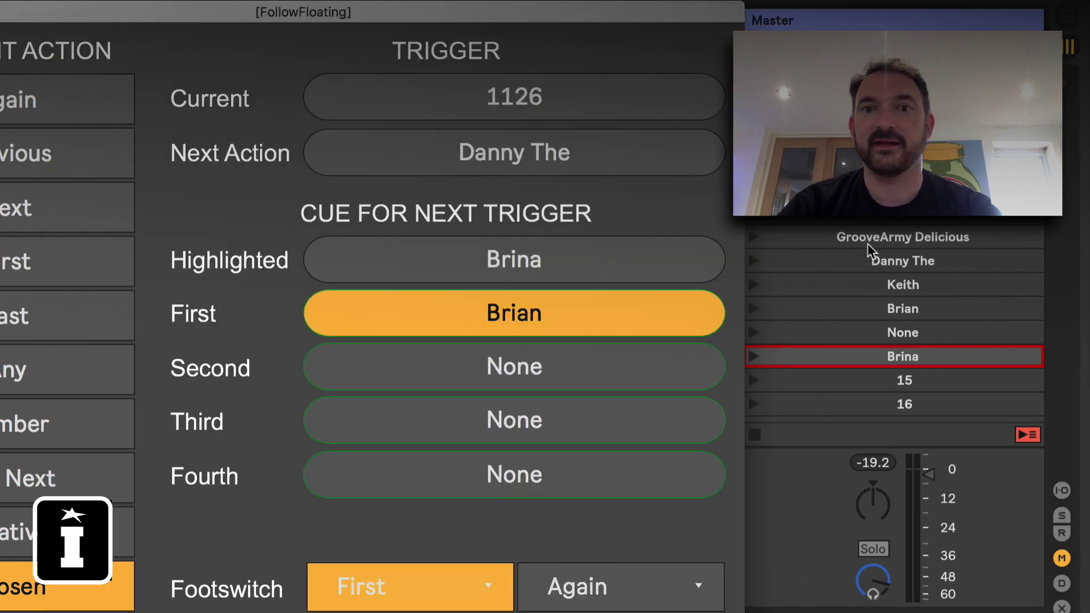
click(867, 244)
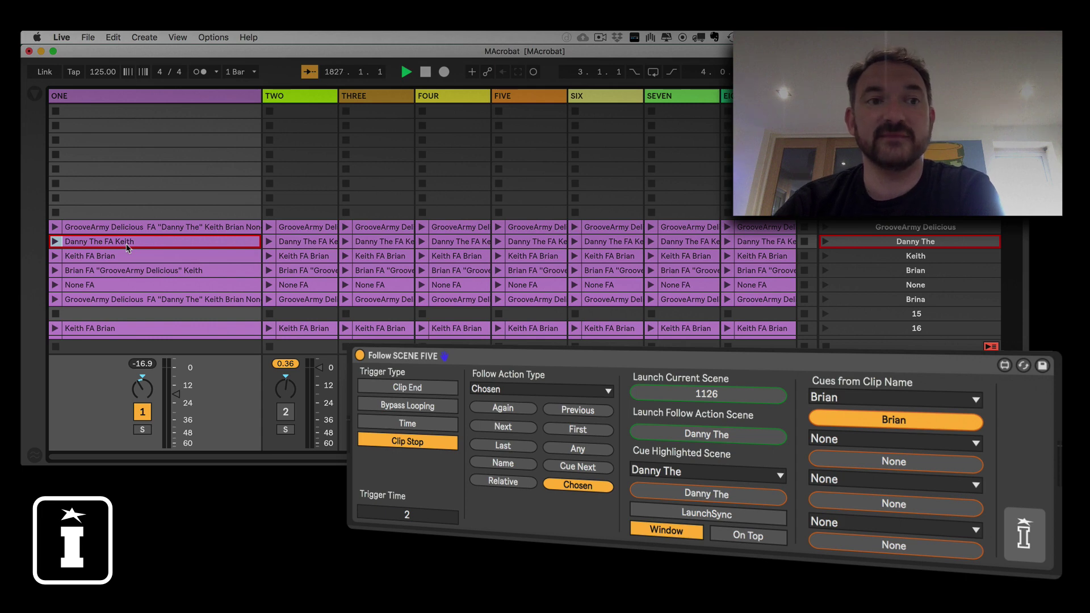
click(863, 396)
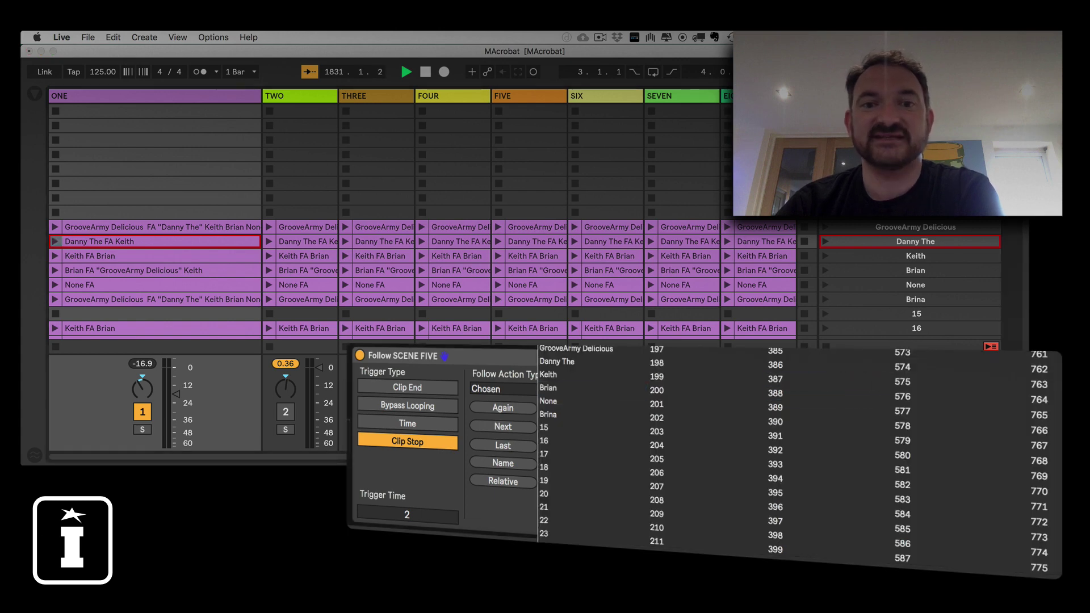
scroll(794, 461, down, 20)
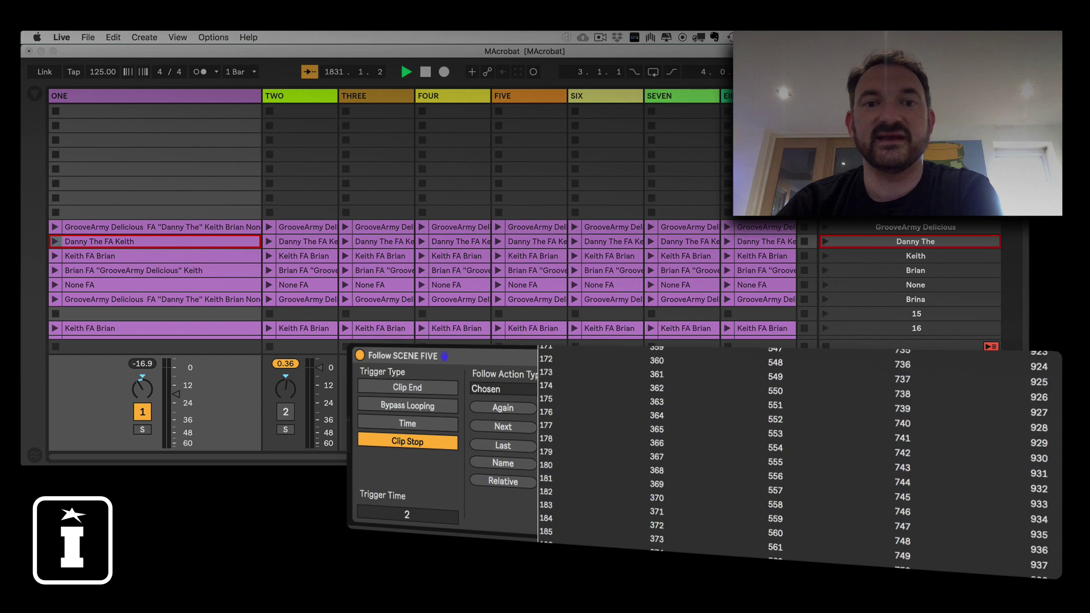
scroll(794, 460, up, 20)
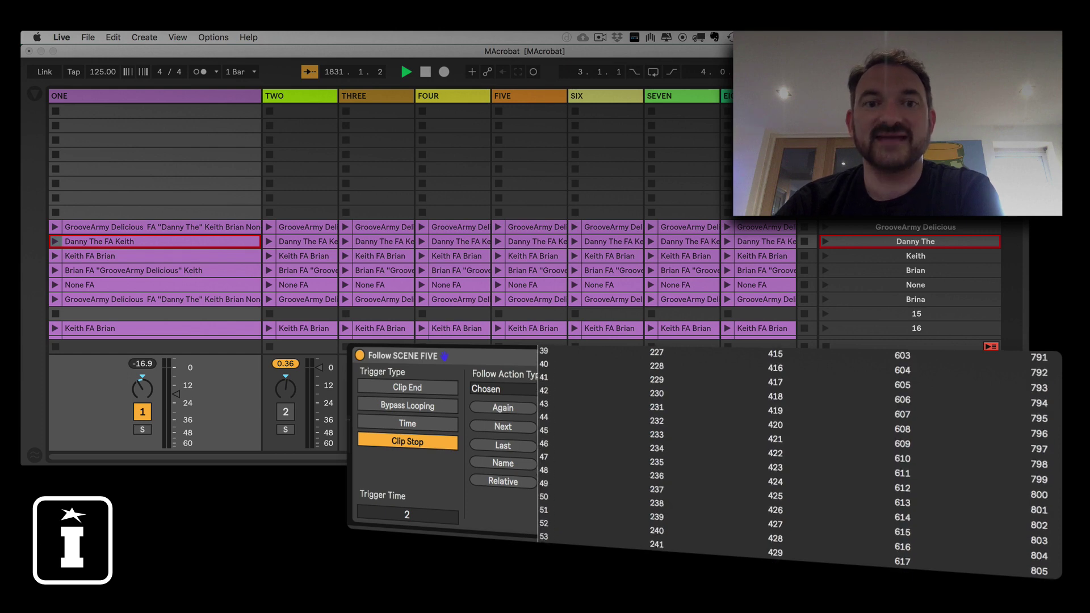
key(Escape)
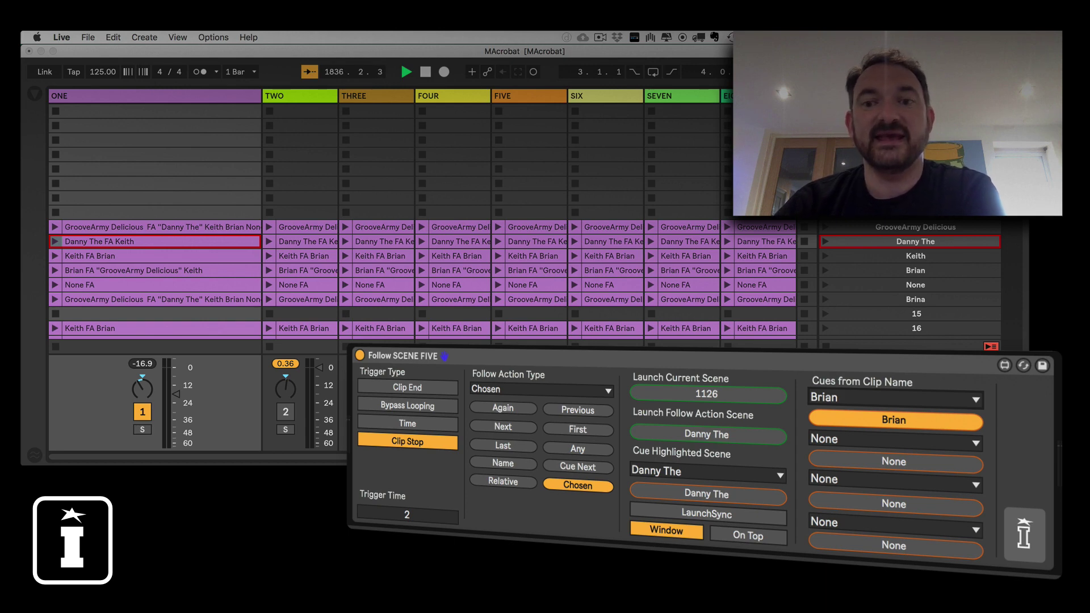
Populate the cue slots from clip names and set Trigger Type to Clip End
click(1034, 533)
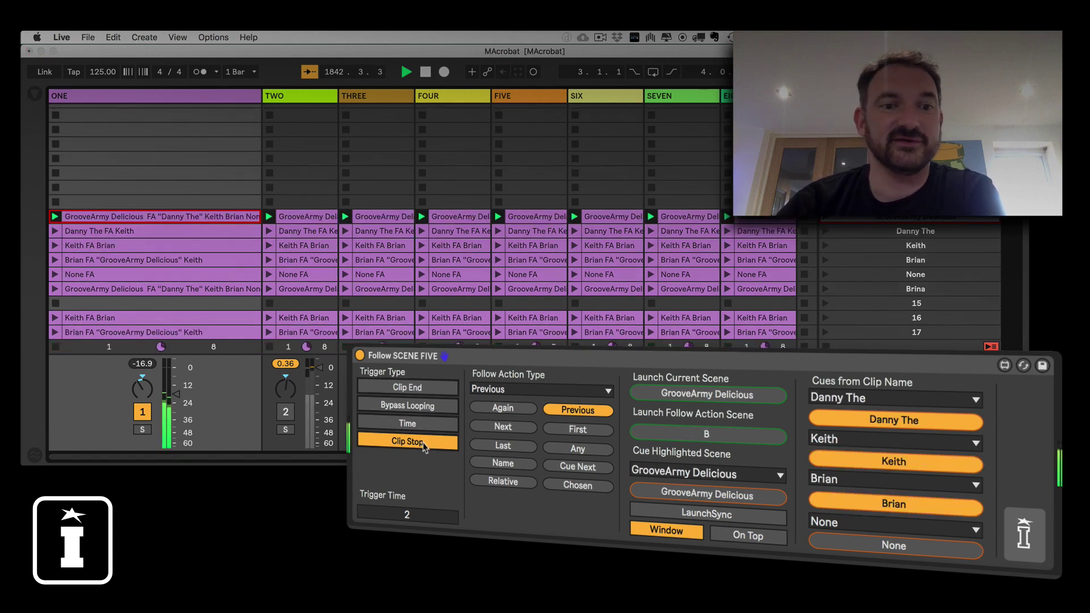
click(420, 388)
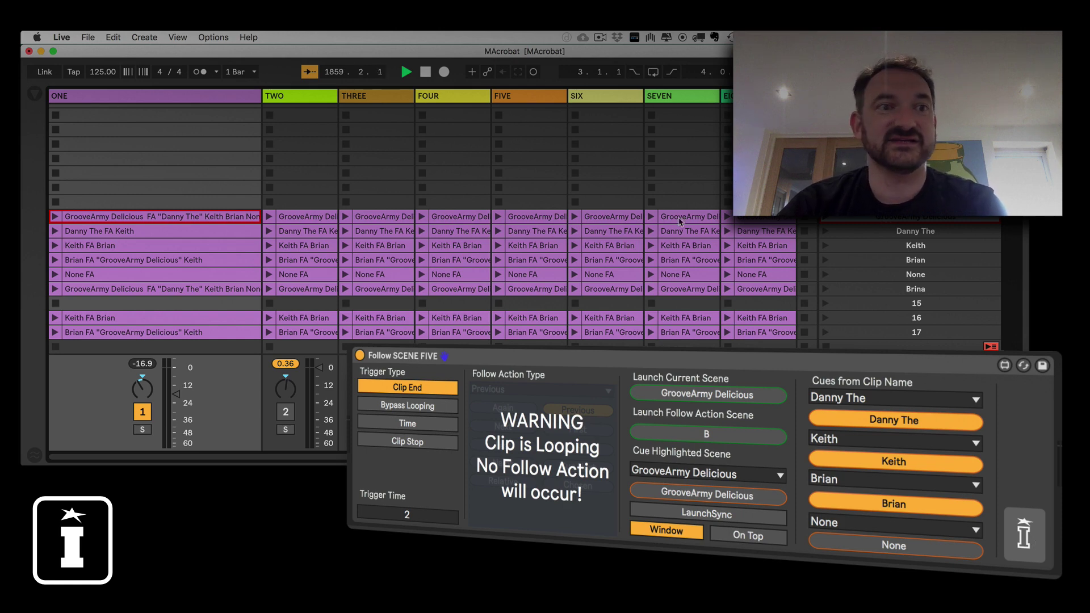
Launch GrooveArmy Delicious on track ONE, cue Keith via MIDI map, and enable Bypass Looping
click(55, 219)
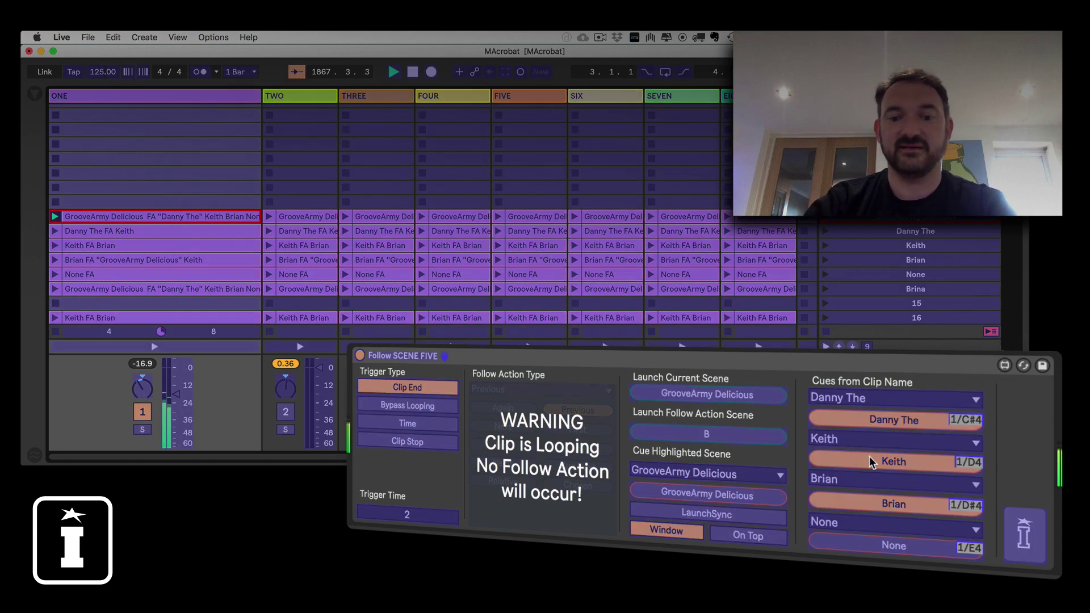
key(super+m)
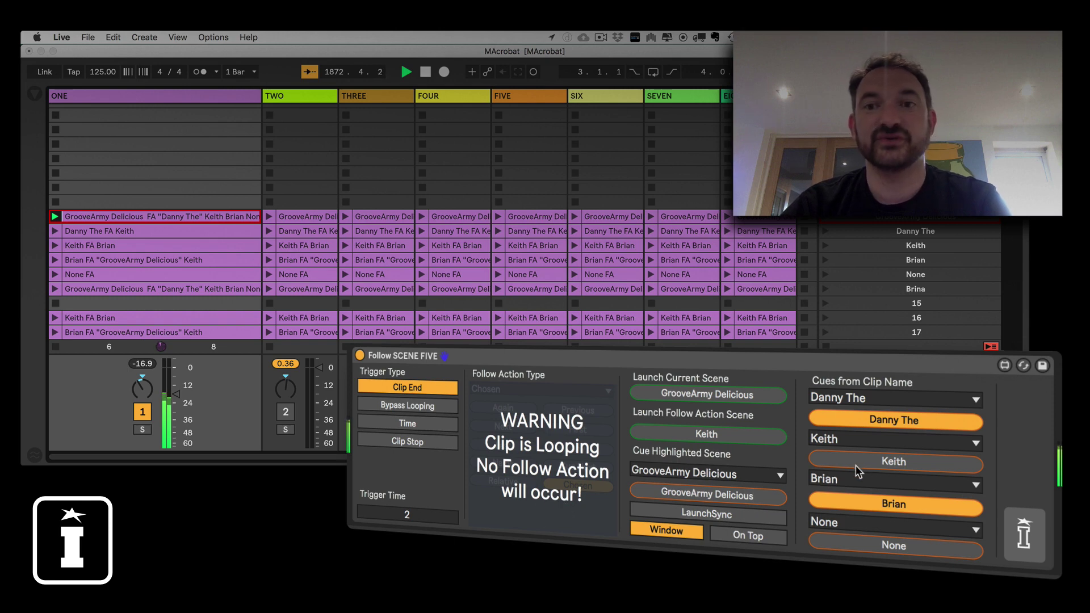
click(399, 406)
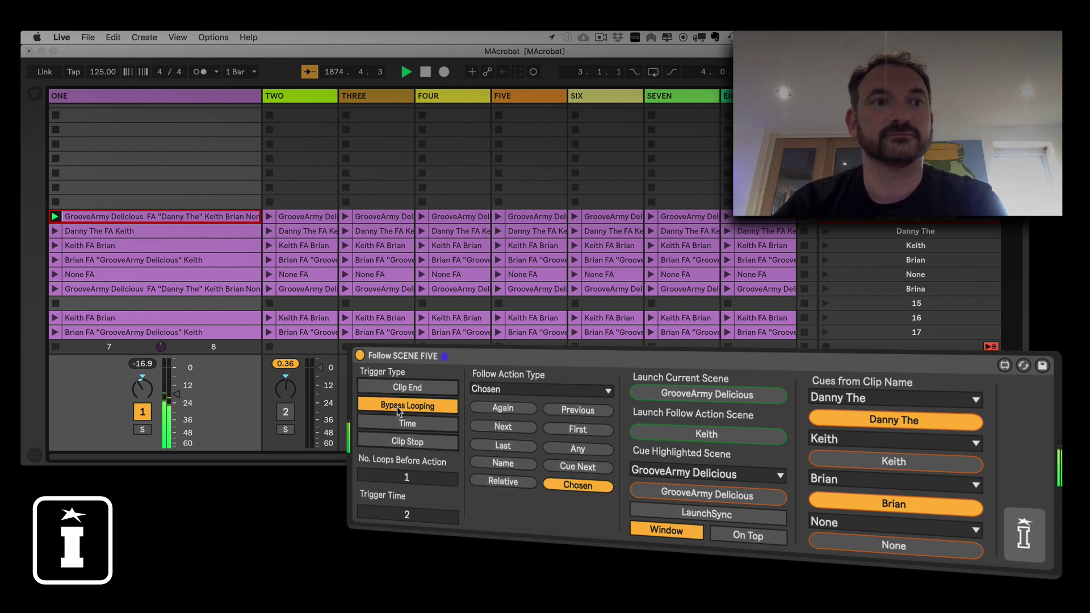